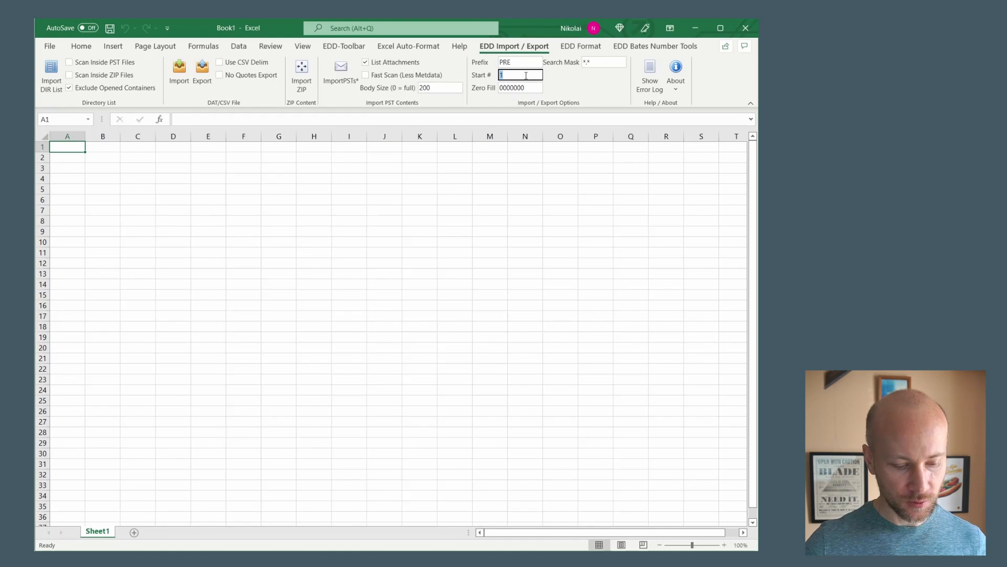
Step: Import a directory list of the Sample 50 - Public folder with document ID prefix ABC and start number 45, fitting the columns
click(526, 65)
text(ABC)
click(60, 90)
click(471, 401)
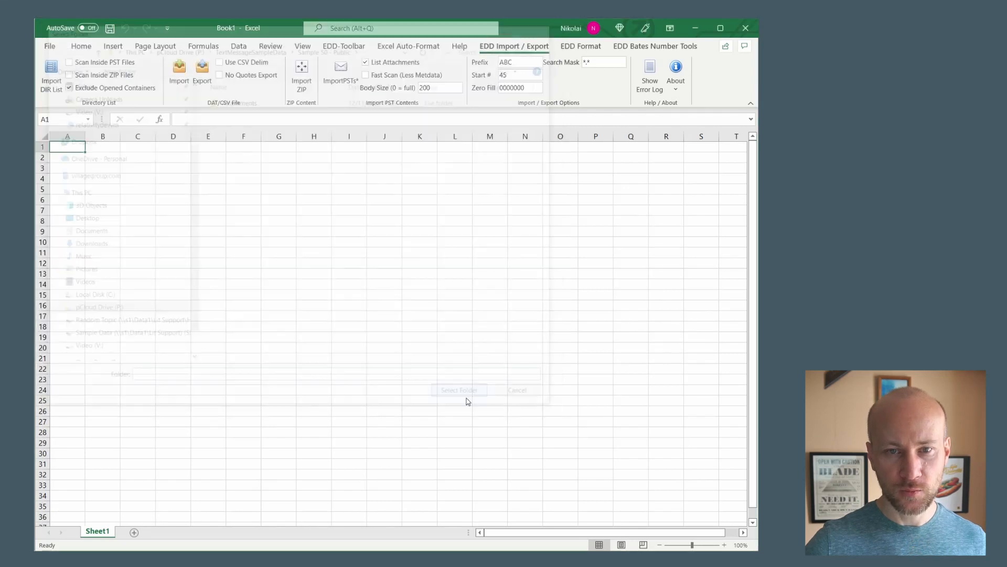
drag(85, 149, 93, 361)
key(Escape)
click(369, 273)
Step: Set the search mask to *.jpg and import the same folder's directory list into a new sheet
click(607, 63)
text(jpg)
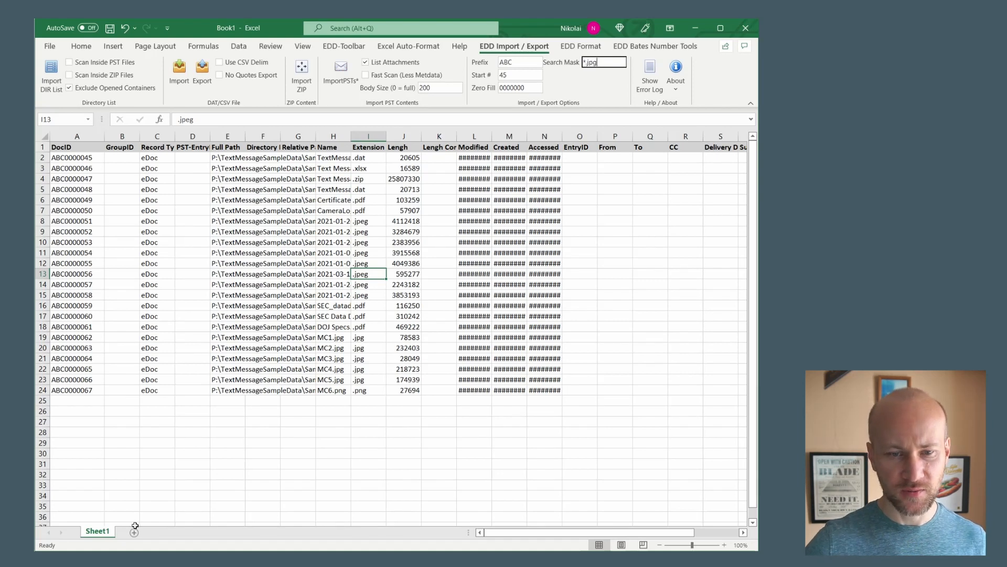
click(134, 532)
click(52, 73)
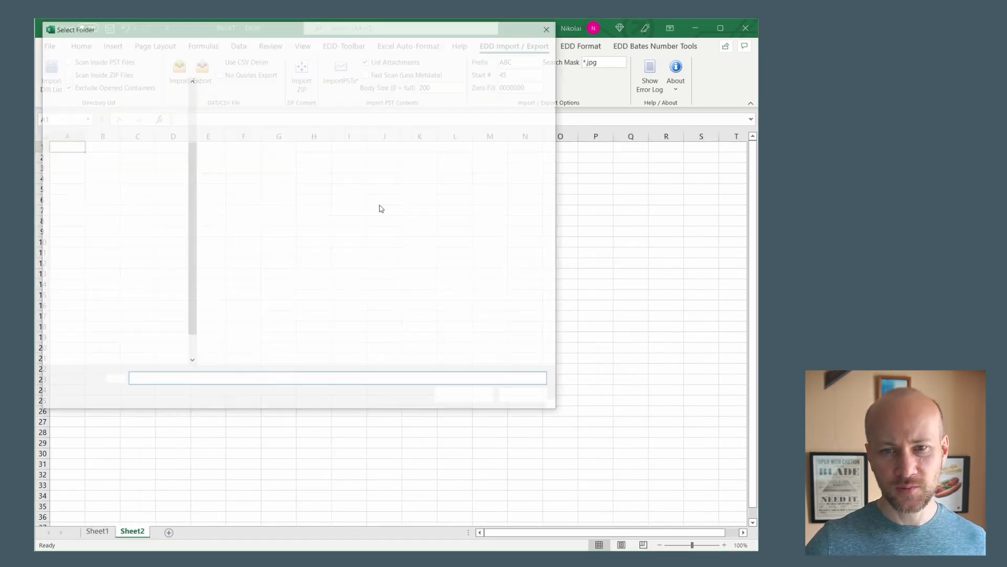
click(464, 394)
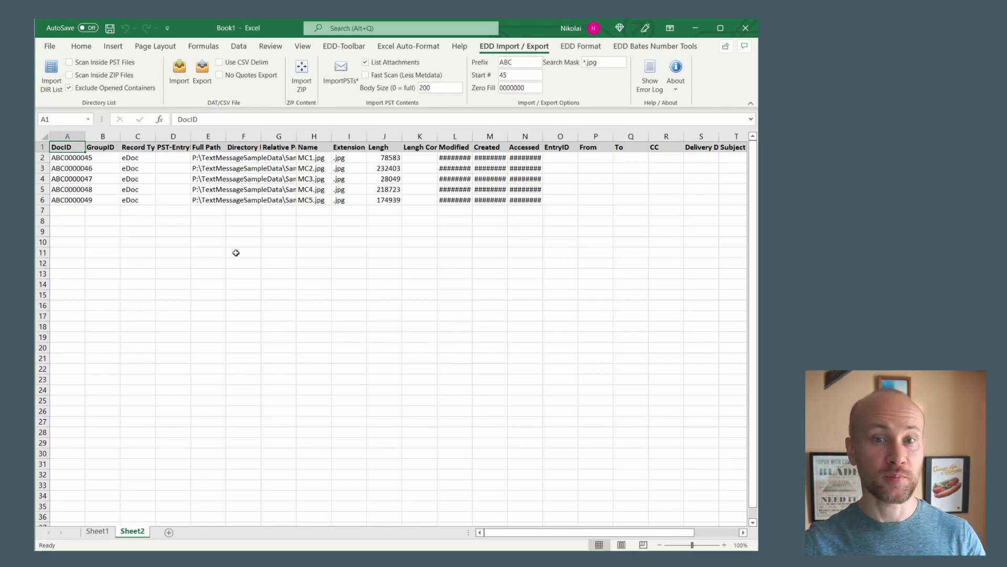
Step: Add a third sheet and import the load file TextMessages.dat into it
click(169, 531)
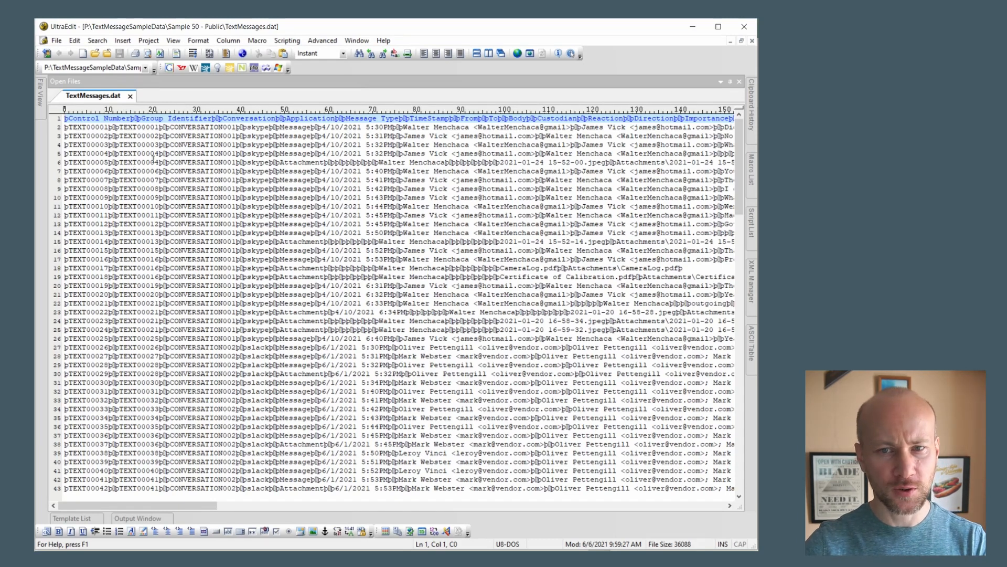
click(692, 26)
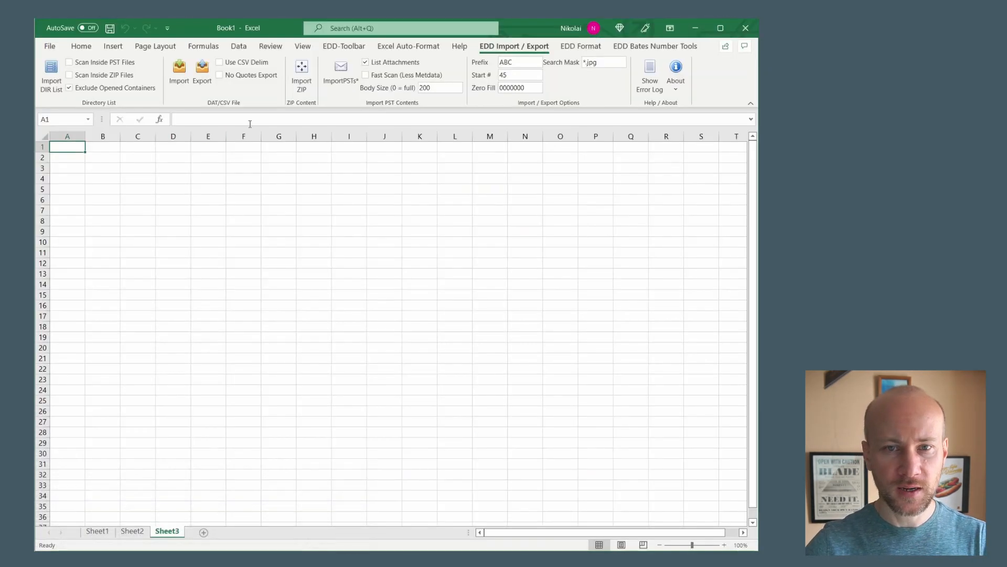
click(177, 82)
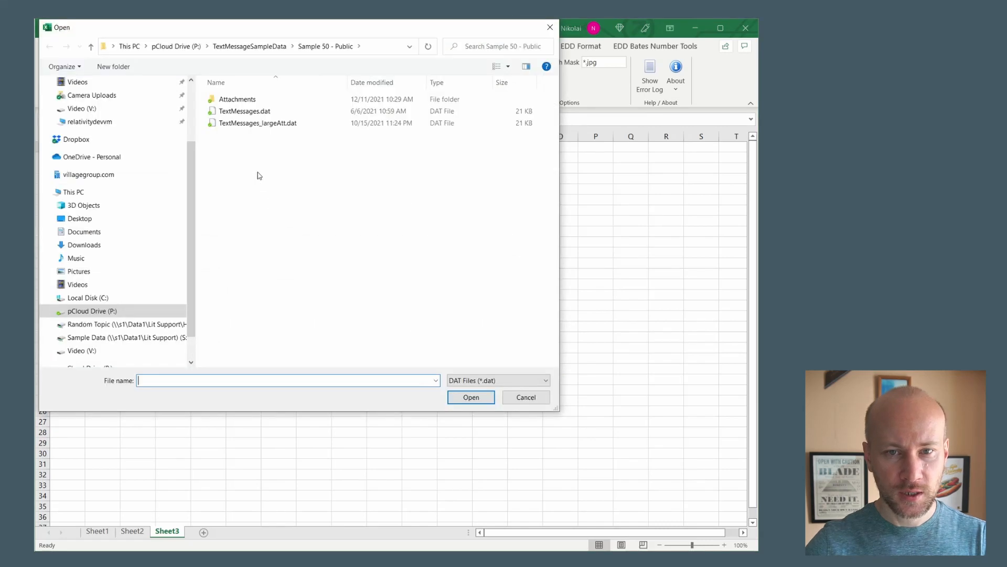
double_click(243, 115)
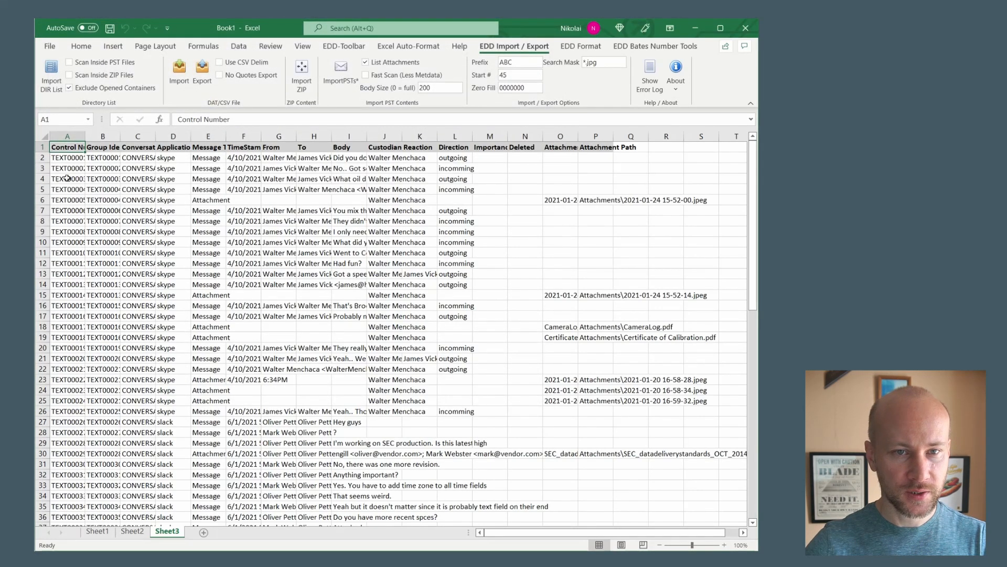
Step: Widen all columns of the imported text message sheet uniformly
click(44, 138)
drag(85, 138, 118, 139)
click(217, 221)
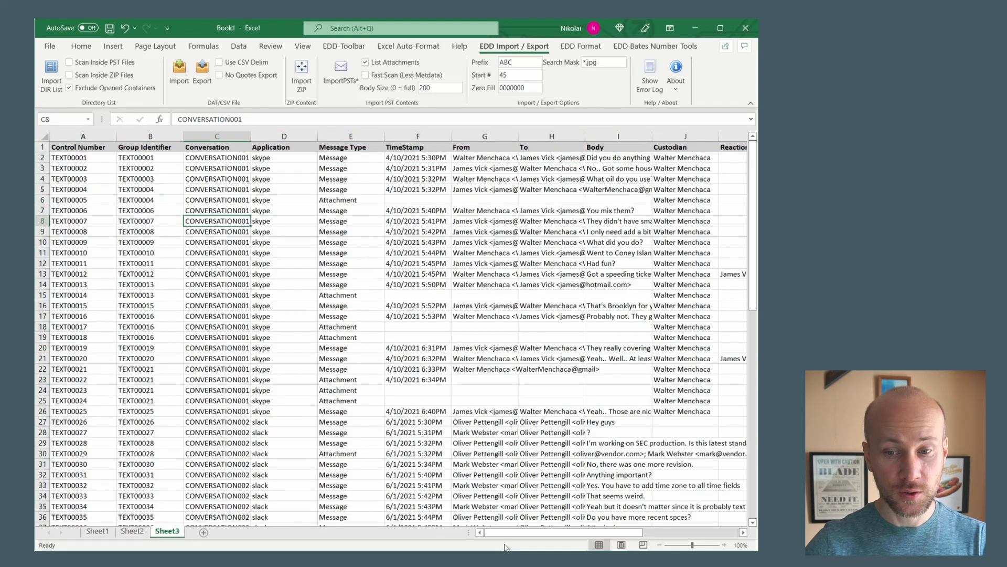
Step: Review the imported text message records across the conversations and applications
mouse_move(510, 533)
mouse_down()
mouse_move(555, 540)
mouse_move(491, 534)
mouse_up()
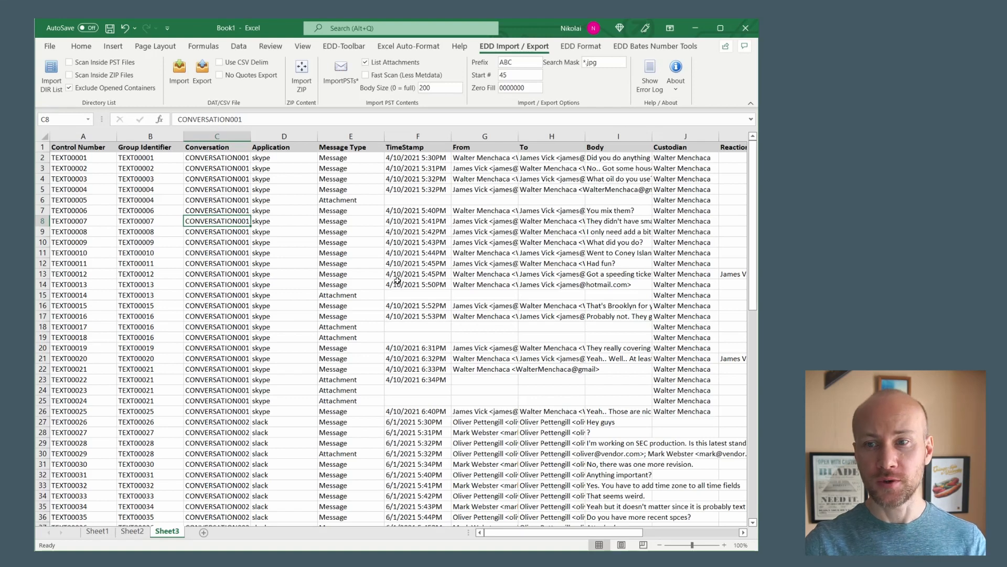
scroll(333, 323, down, 11)
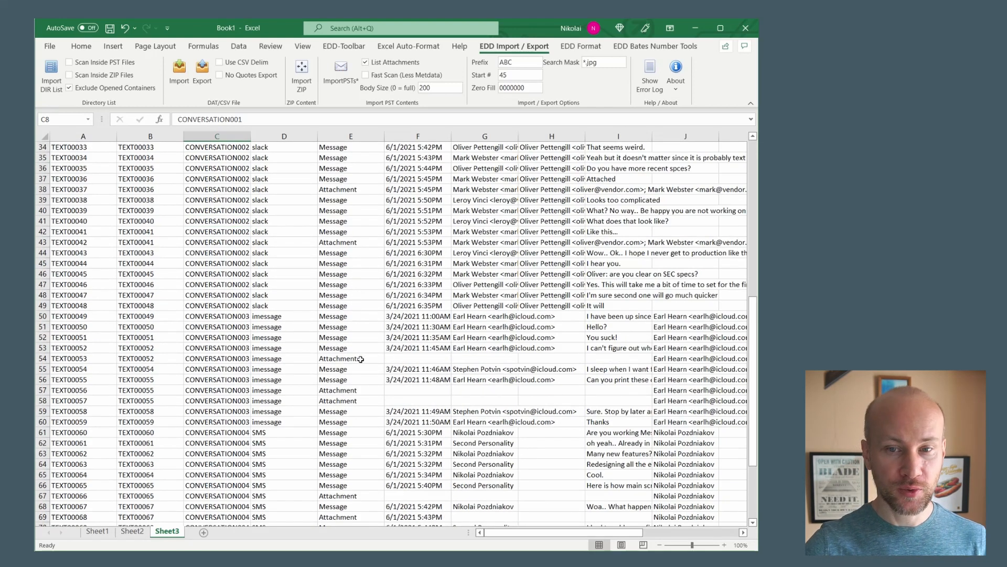
scroll(367, 357, down, 5)
scroll(376, 353, up, 14)
scroll(377, 352, up, 2)
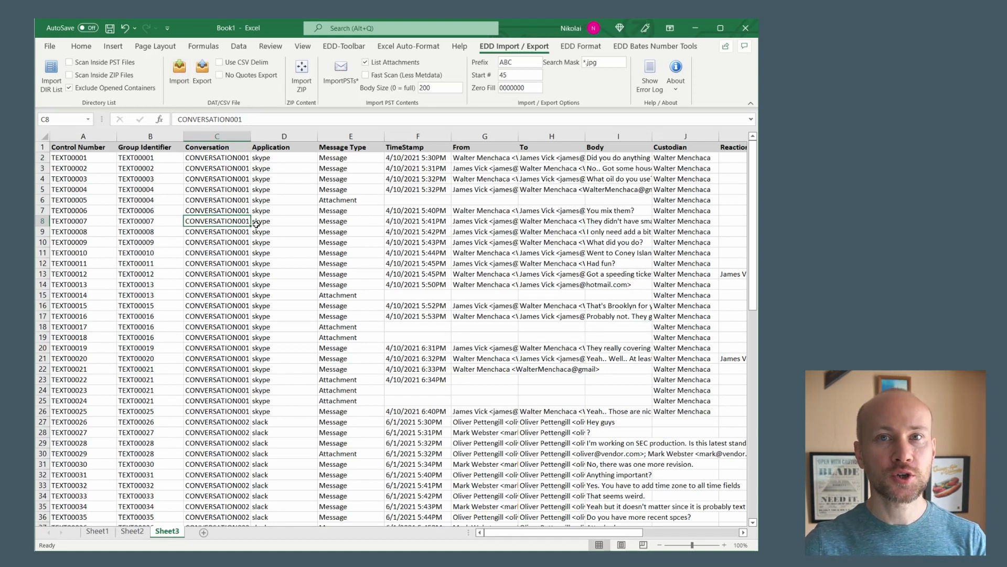
click(293, 220)
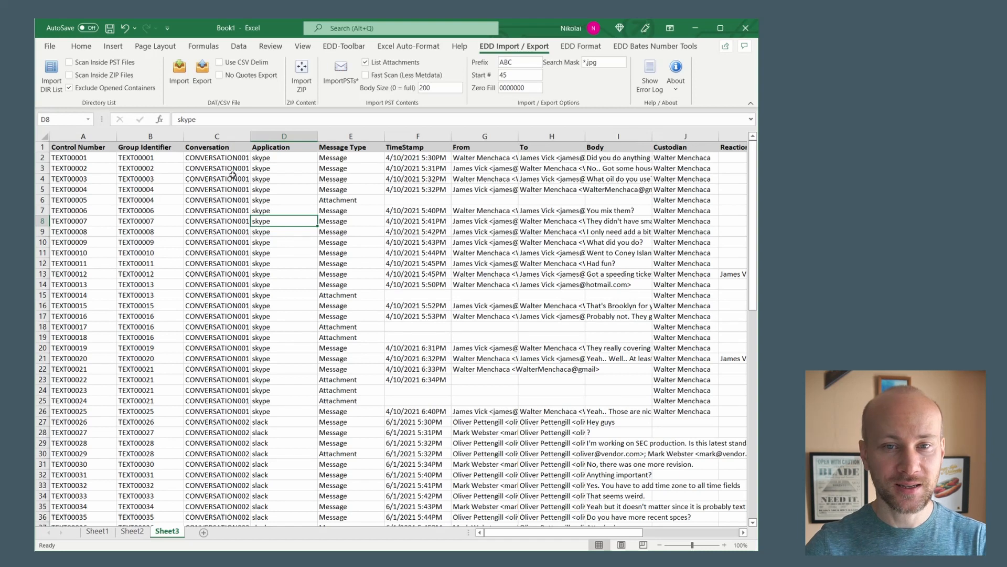
Step: Export the Conversation through From columns, rows 1 to 31, as a DAT file named export in the Sample 50 - Public folder
drag(220, 137, 315, 144)
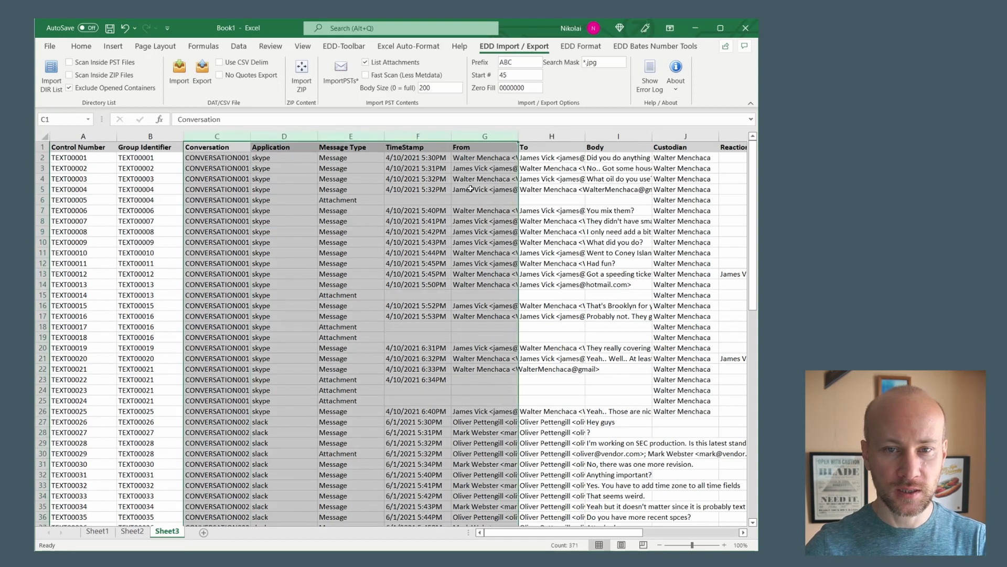
drag(217, 147, 477, 466)
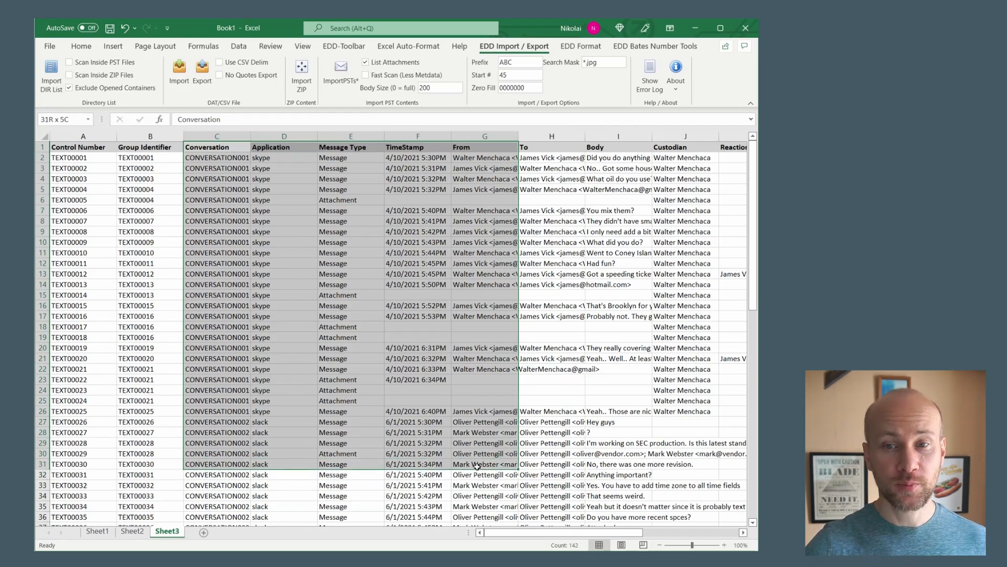
drag(477, 466, 477, 466)
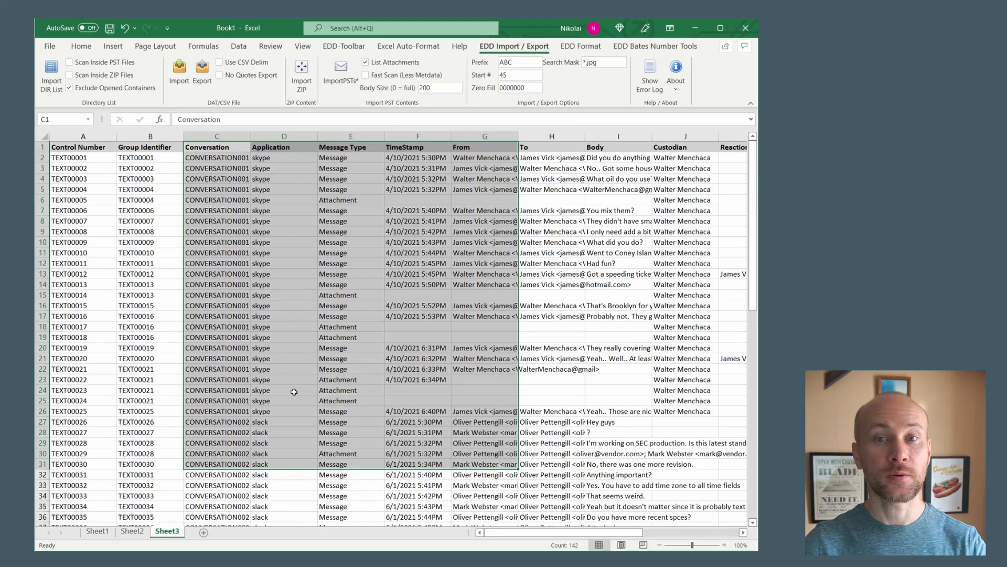
click(202, 74)
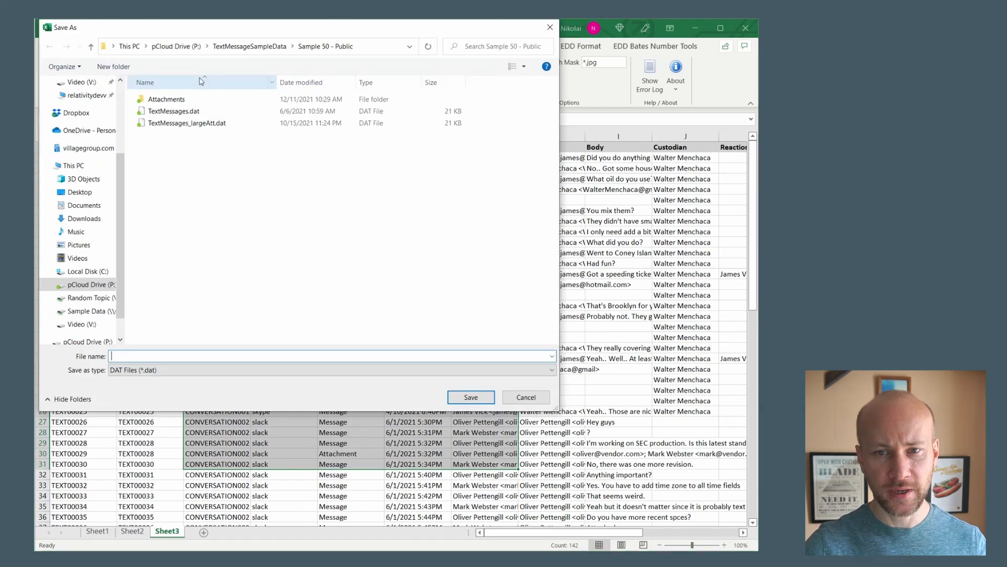
click(297, 354)
text(ex)
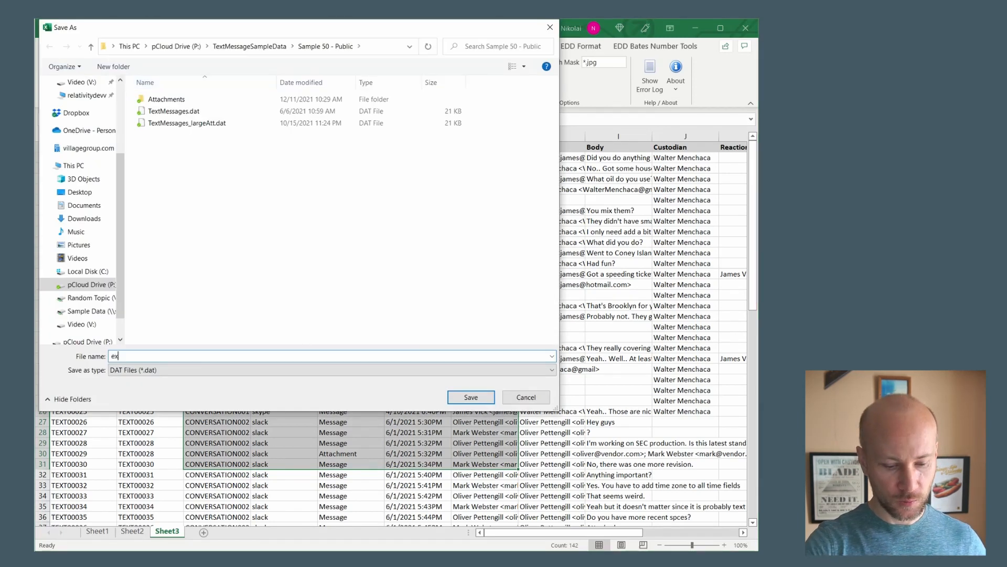
text(port)
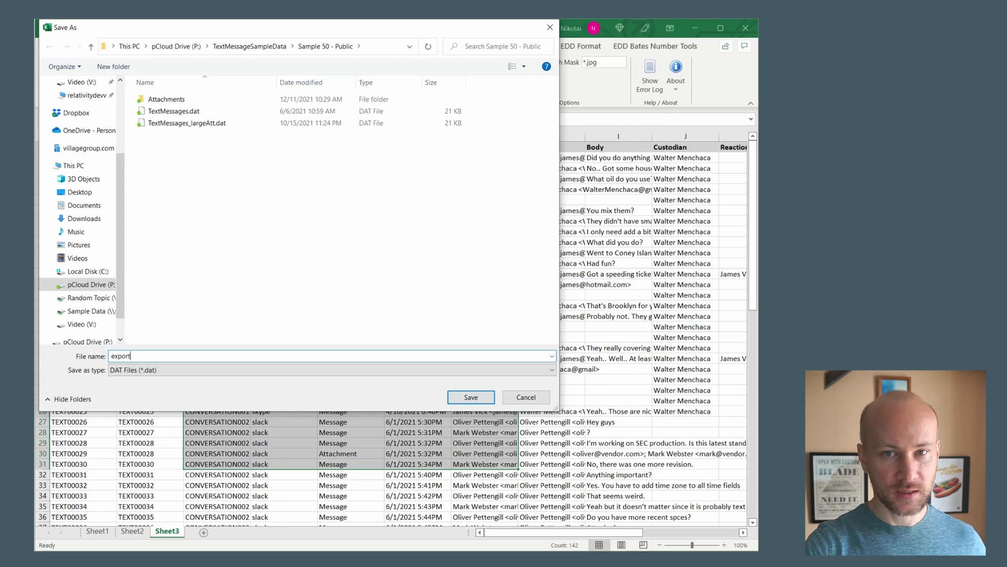
key(Return)
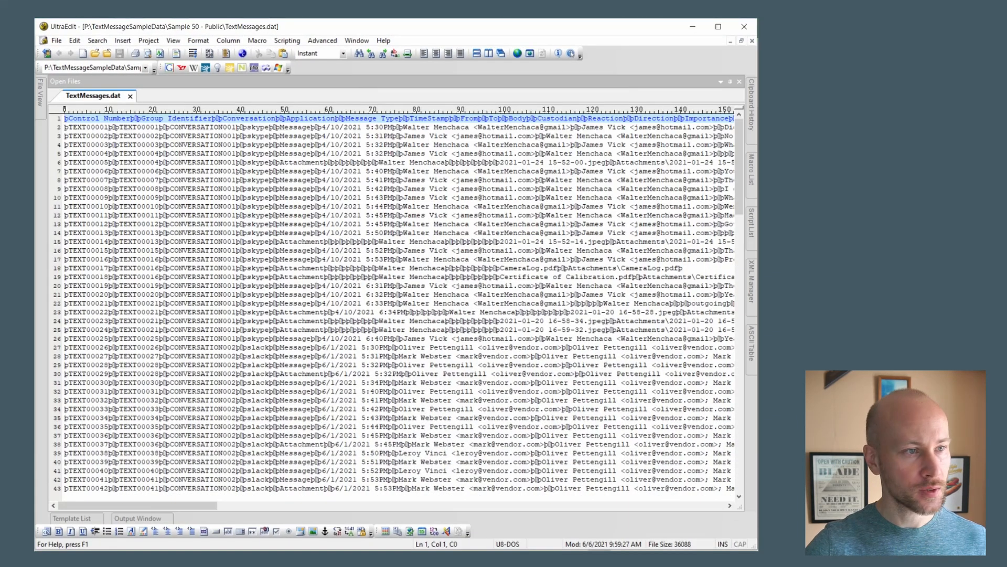
Step: Open export.dat in UltraEdit, examine its rows and delimiters, and return to Excel
double_click(157, 222)
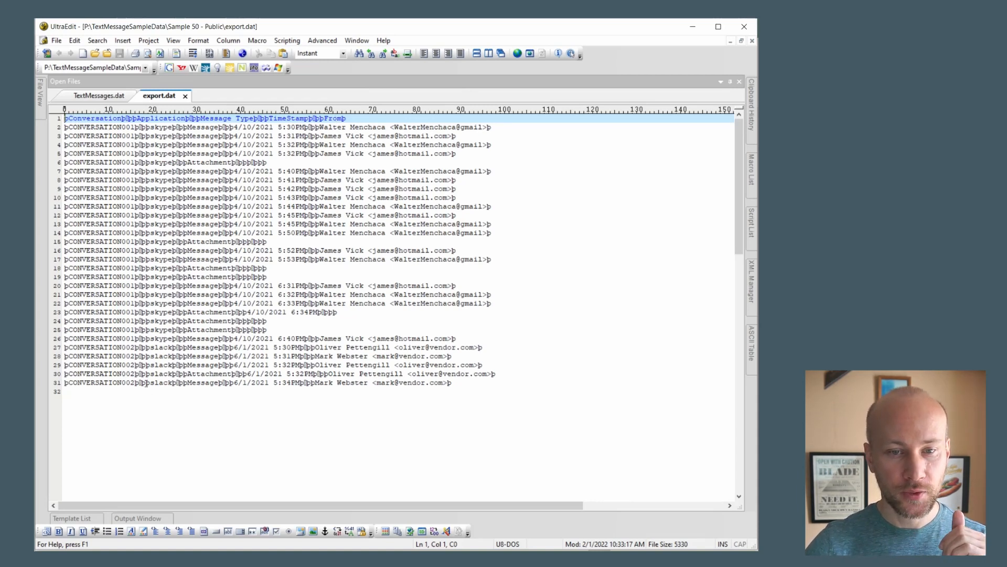
click(147, 383)
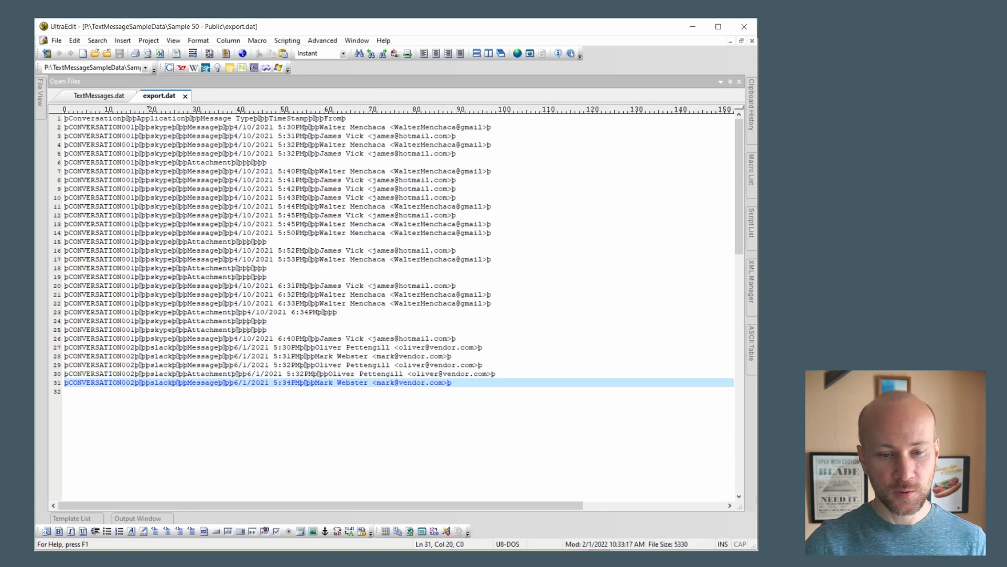
key(alt+Tab)
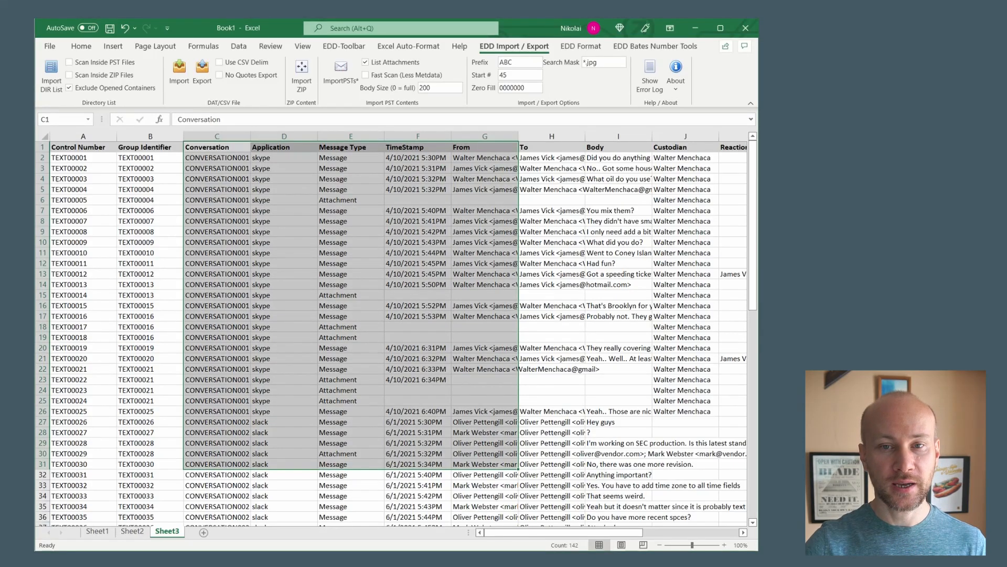
key(alt+Tab)
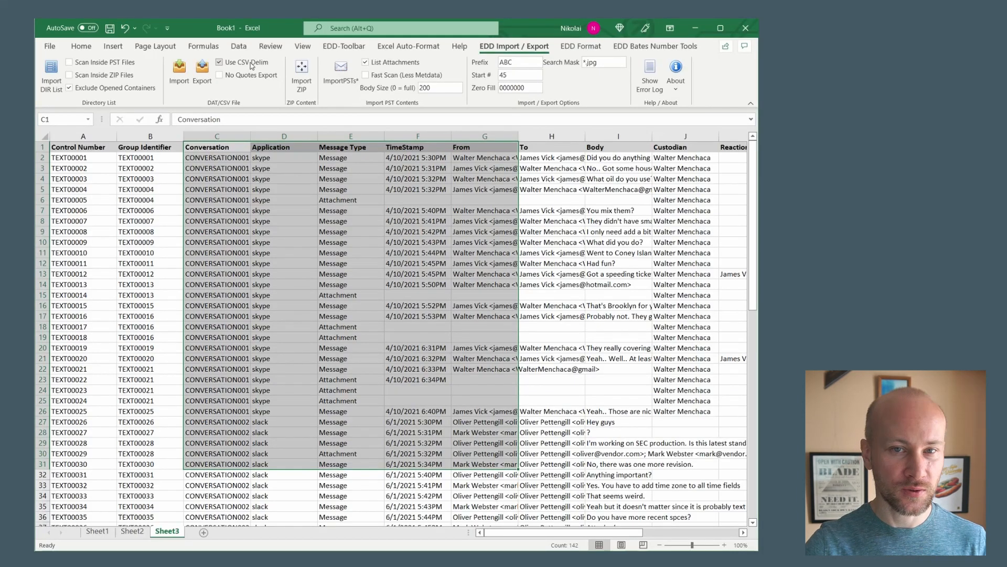
Step: Export the selected range with CSV delimiters enabled, showing all file types and overwriting export.dat
click(205, 86)
click(202, 374)
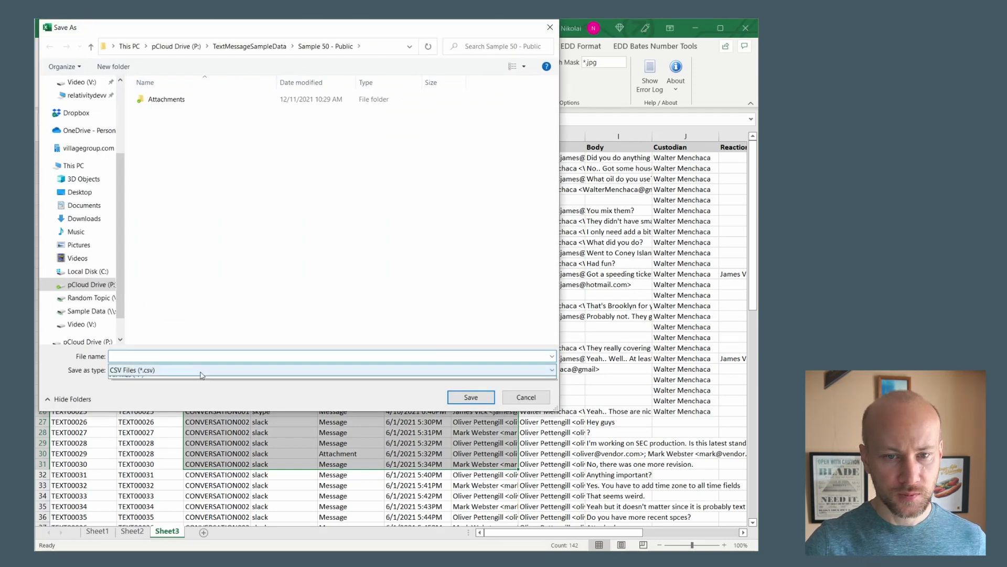
click(191, 411)
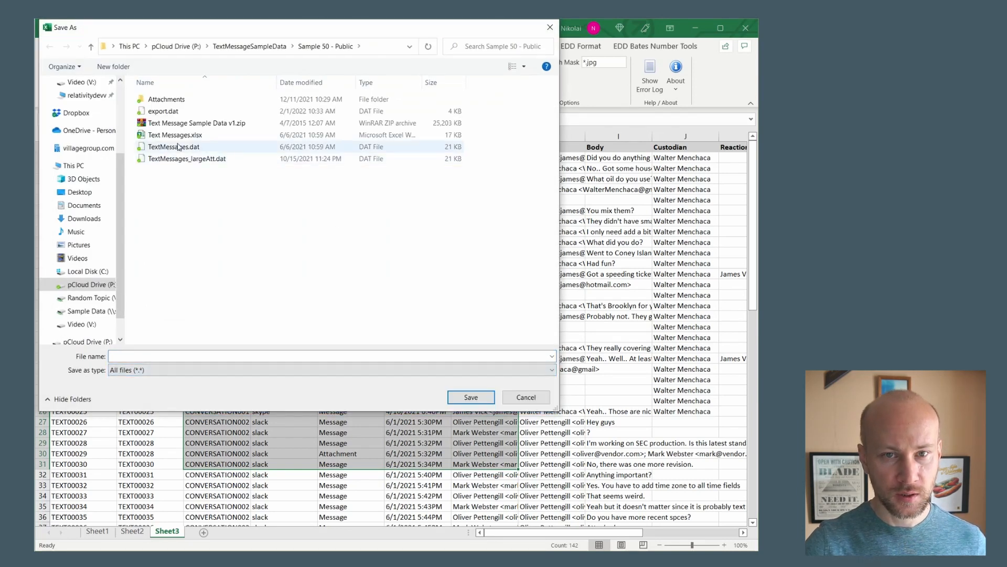
double_click(167, 113)
click(615, 411)
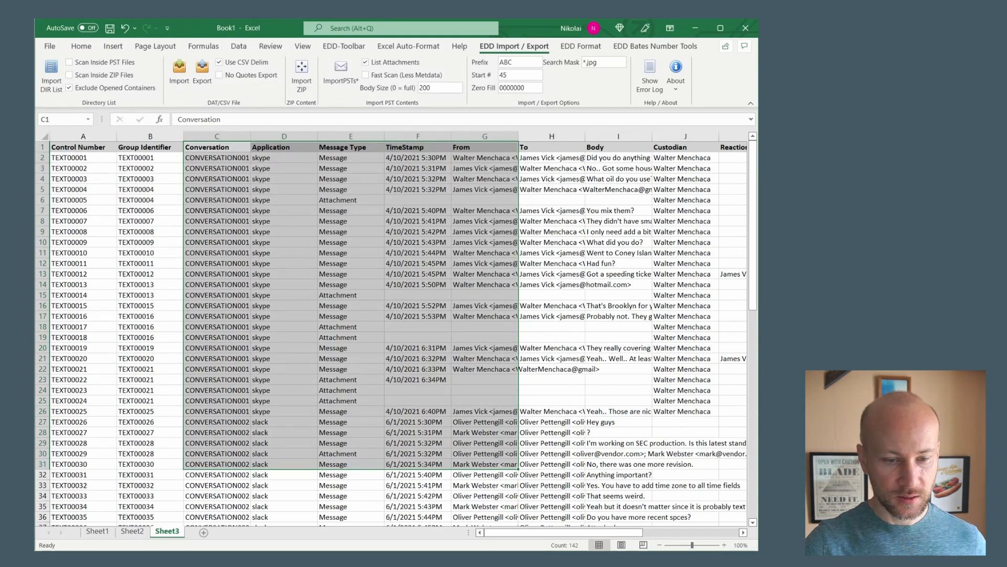
Step: Reload the changed export.dat in UltraEdit, examine its delimiters and quotes, and return to Excel
key(alt+Tab)
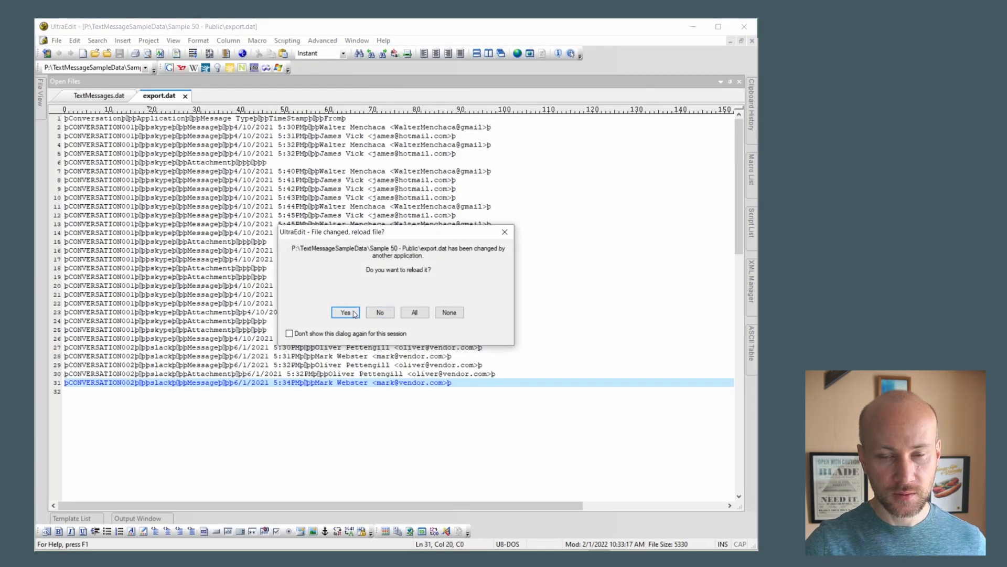
click(351, 313)
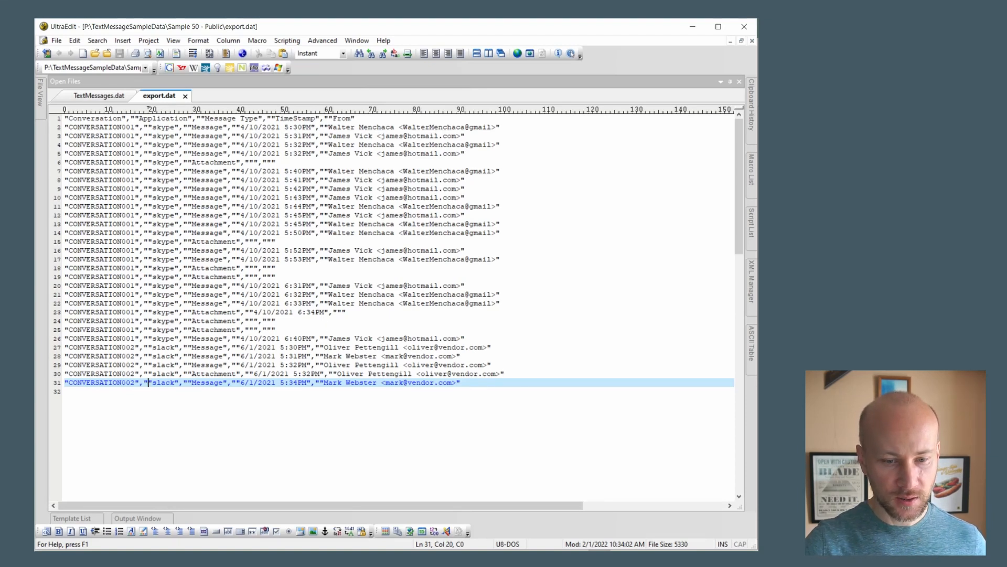
key(alt+Tab)
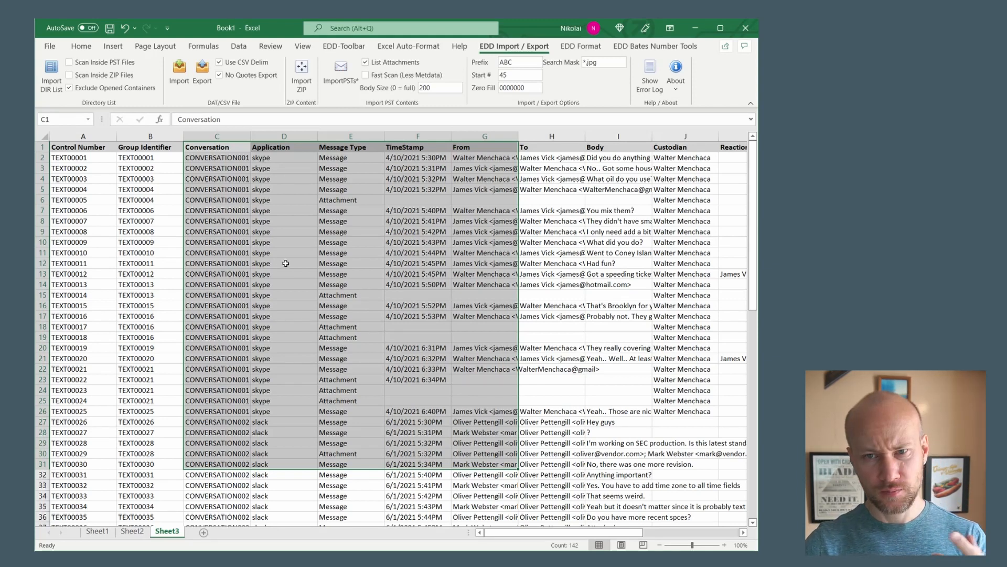
Step: Export the selected range with CSV delimiters and the no-quotes option enabled, overwriting export.dat
click(202, 91)
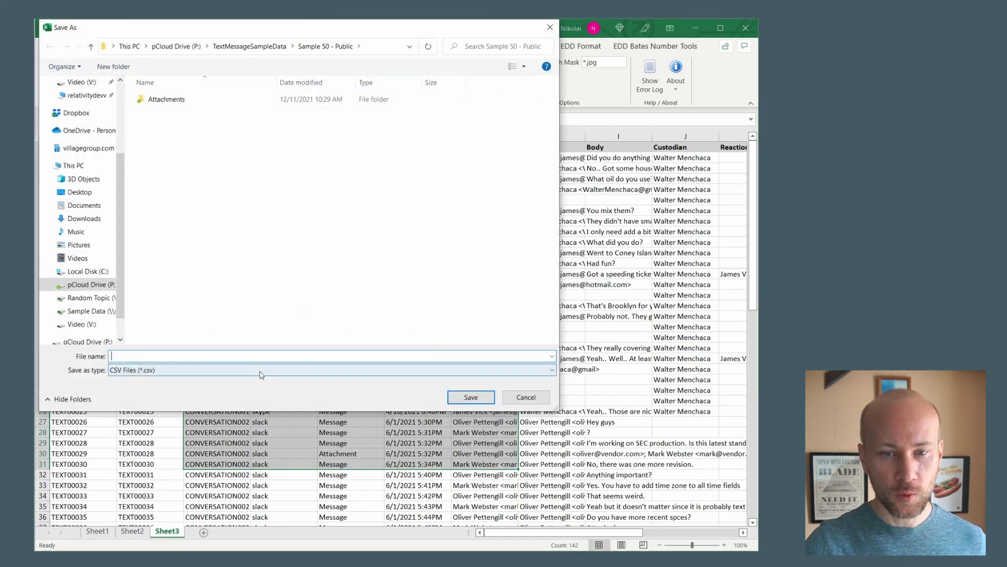
click(261, 375)
click(147, 407)
click(178, 370)
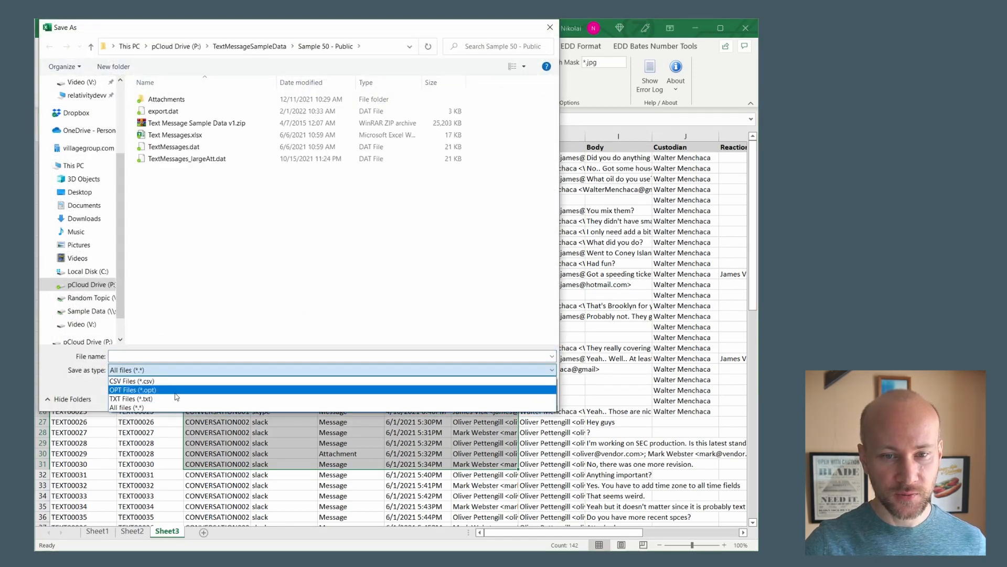
click(209, 168)
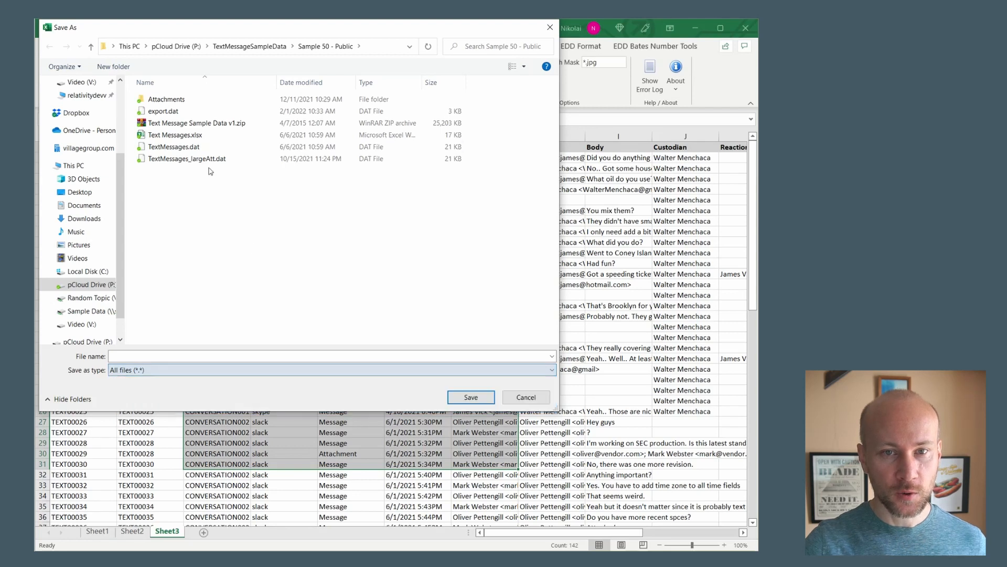
double_click(163, 111)
click(610, 411)
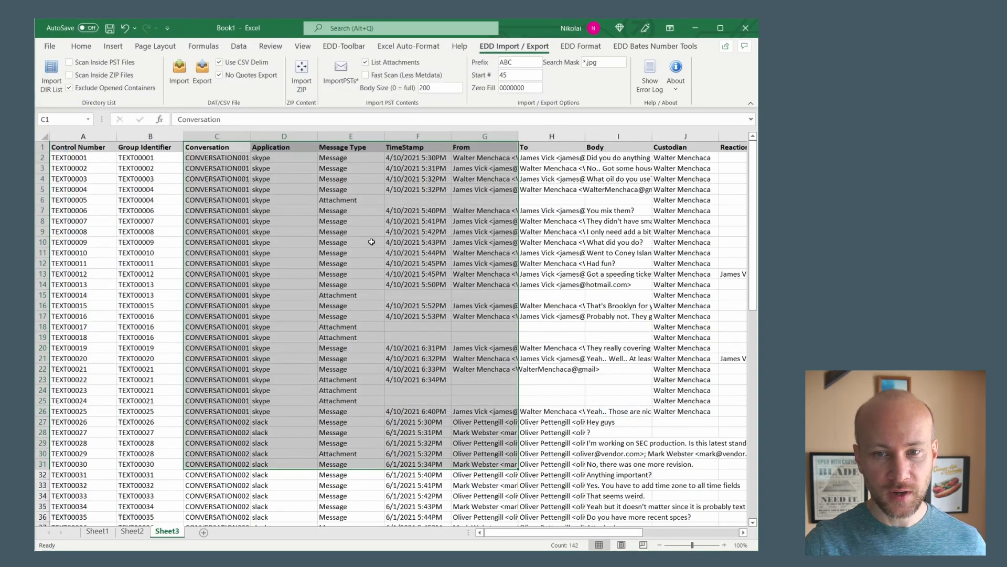
Step: Reload export.dat in UltraEdit and check the field separation in the export without quotes
key(alt+Tab)
click(344, 313)
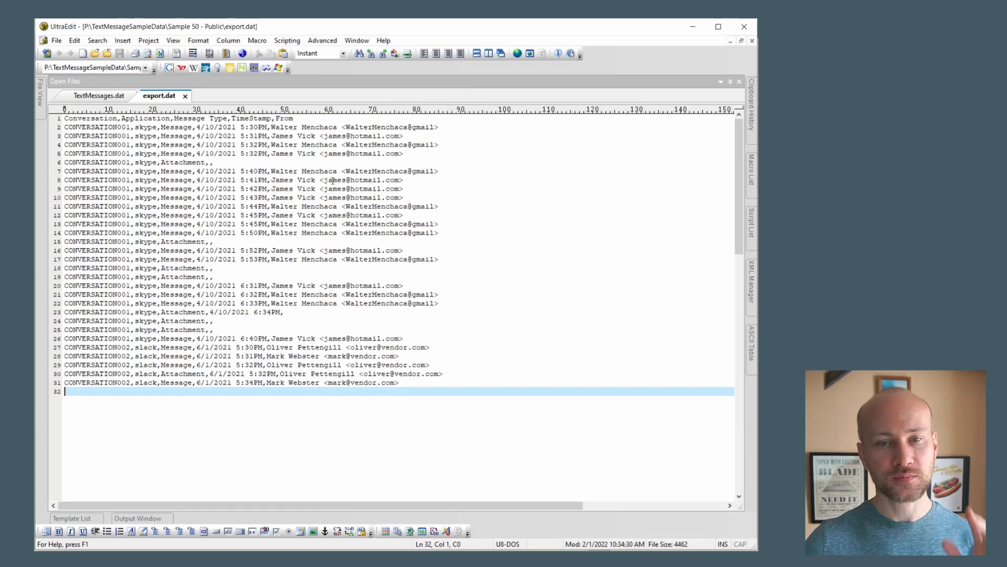
click(268, 160)
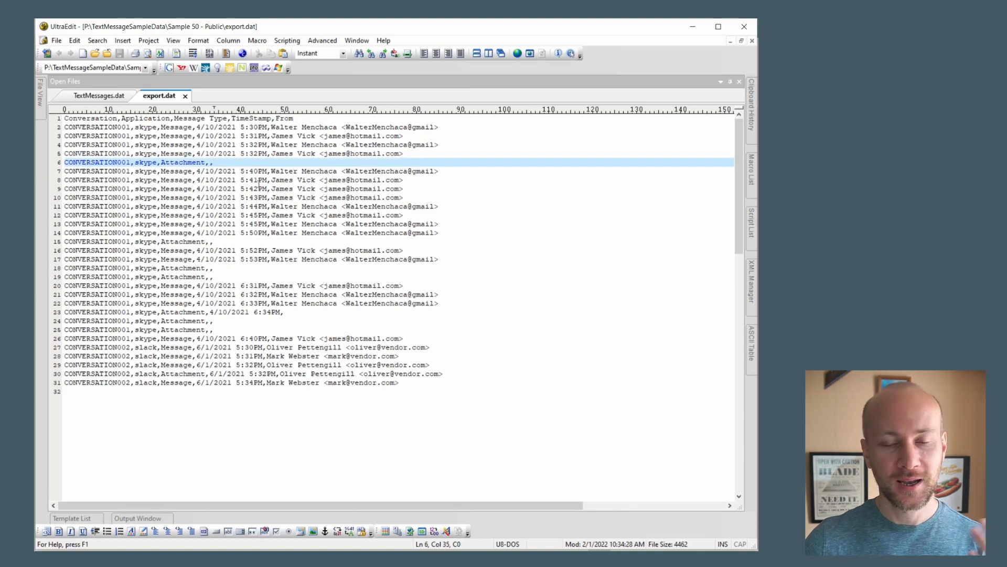